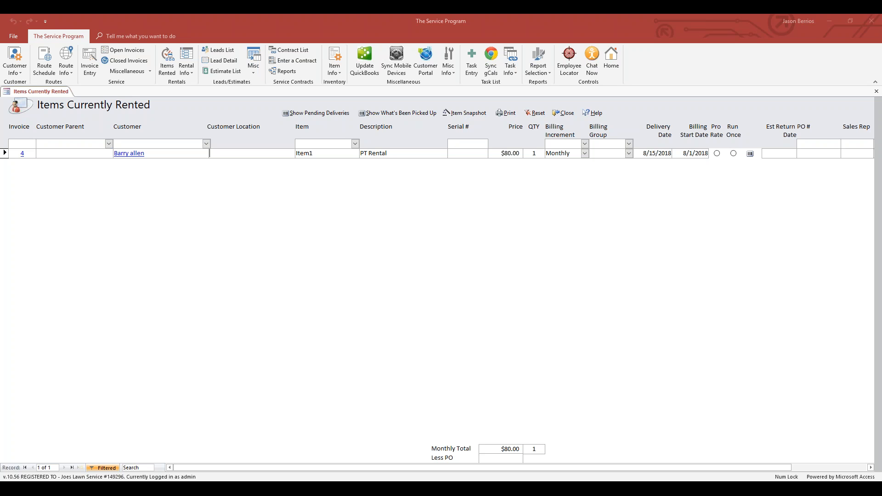
Step: Open the Run Billing form for the rentals
{"action": "left_click", "coordinate": [684, 153]}
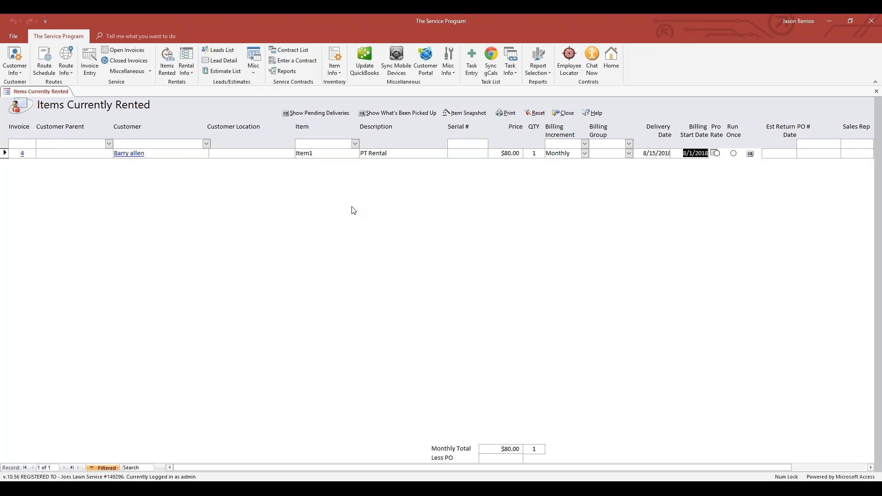
{"action": "left_click", "coordinate": [188, 78]}
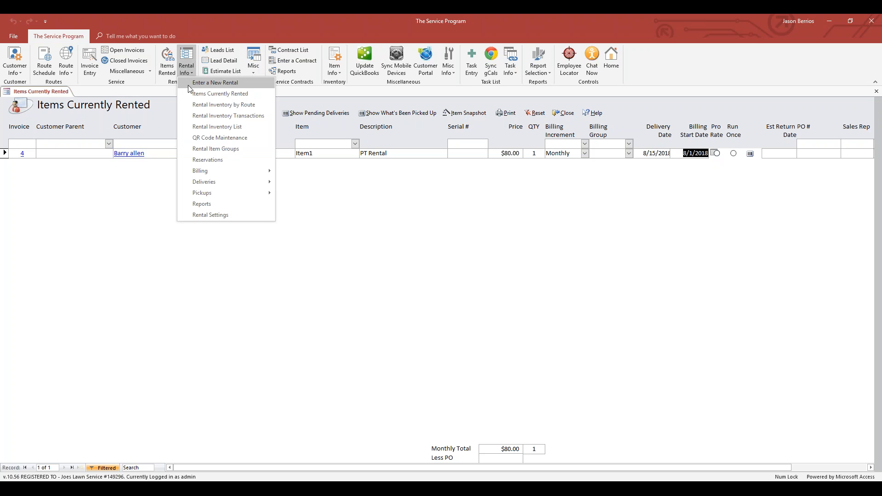
{"action": "mouse_move", "coordinate": [241, 173]}
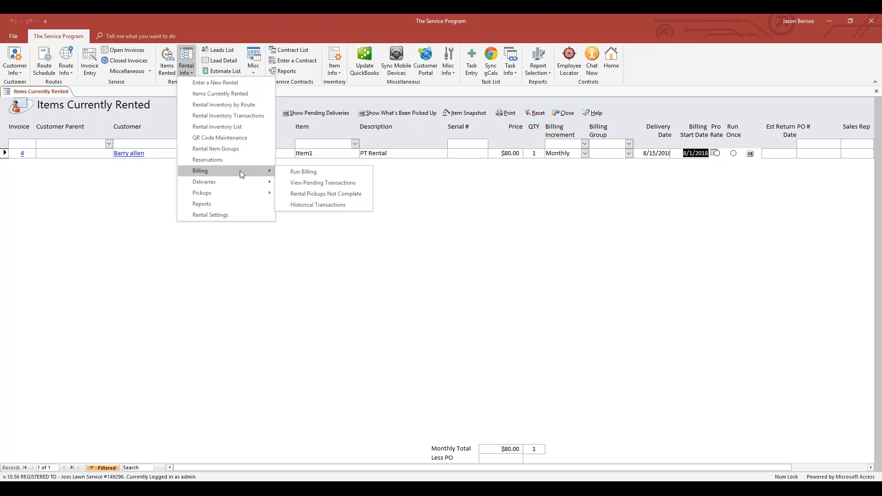
{"action": "left_click", "coordinate": [313, 176]}
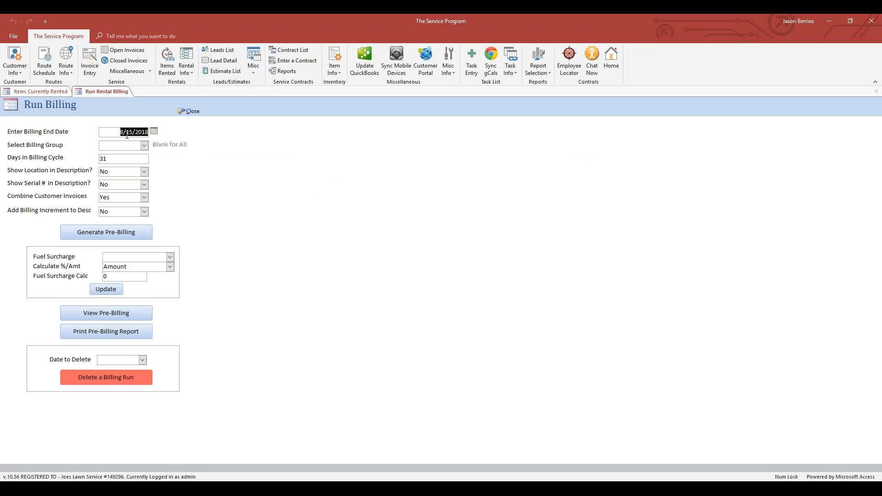
Step: Set the billing end date to 8/31/2018
{"action": "left_click_drag", "start_coordinate": [111, 131], "coordinate": [151, 133]}
{"action": "left_click", "coordinate": [154, 132]}
{"action": "left_click", "coordinate": [137, 186]}
Step: Compare the rented item's billing start date with the billing end date and review the billing group choices, leaving the group blank
{"action": "left_click", "coordinate": [56, 92]}
{"action": "left_click_drag", "start_coordinate": [683, 154], "coordinate": [721, 155]}
{"action": "left_click", "coordinate": [109, 92]}
{"action": "left_click_drag", "start_coordinate": [110, 133], "coordinate": [149, 133]}
{"action": "left_click", "coordinate": [144, 146]}
{"action": "left_click", "coordinate": [145, 147]}
{"action": "key", "text": "Tab"}
{"action": "key", "text": "Tab"}
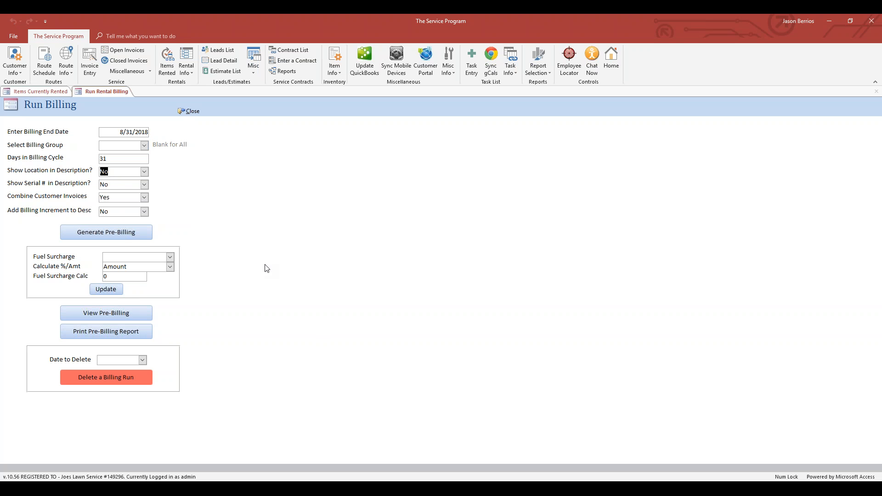
Step: Open the rental transaction of the currently rented item and set its location to "mile marker 5"
{"action": "left_click", "coordinate": [50, 92]}
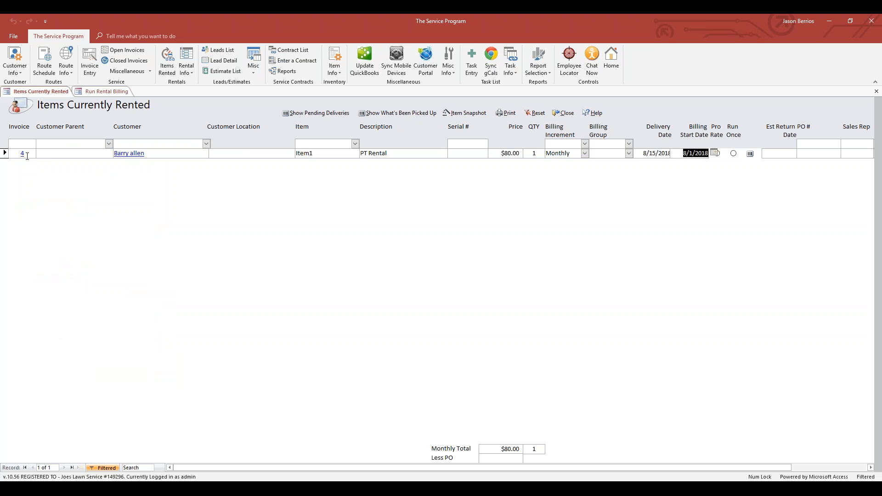
{"action": "left_click", "coordinate": [22, 153]}
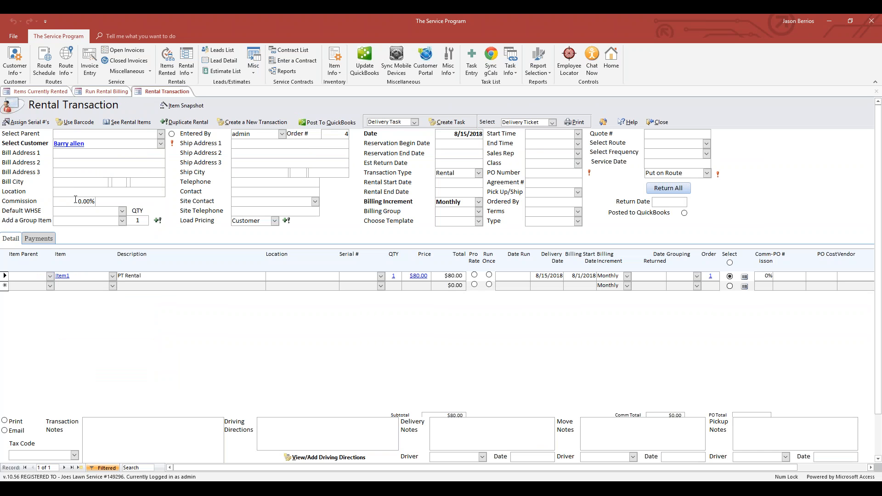
{"action": "type", "text": "mile marker 5"}
{"action": "key", "text": "Tab"}
Step: Reselect Item1 on the rental's detail line and change the line's description to "Pt Rental"
{"action": "left_click", "coordinate": [112, 276]}
{"action": "left_click", "coordinate": [76, 289]}
{"action": "key", "text": "Tab"}
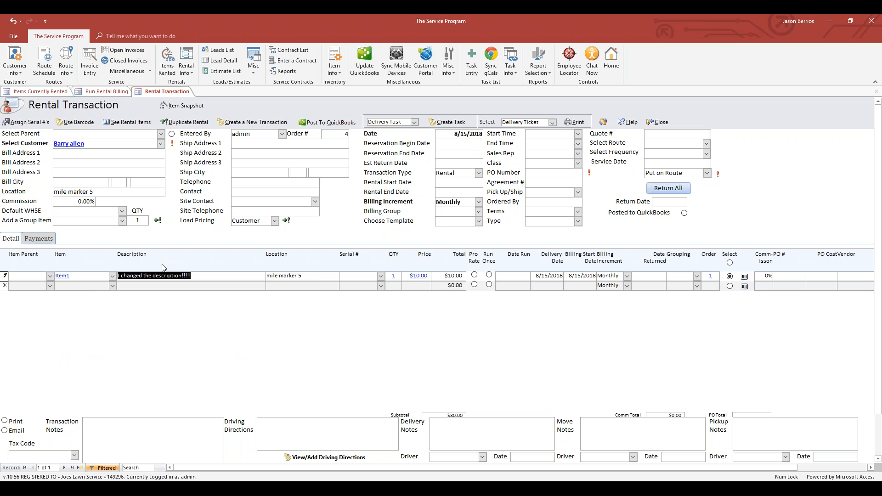
{"action": "type", "text": "Pt Rental"}
{"action": "key", "text": "Tab"}
Step: Set the detail line's price to 80 and its billing start date to 8/1/2018, and close the transaction
{"action": "left_click_drag", "start_coordinate": [411, 275], "coordinate": [457, 275]}
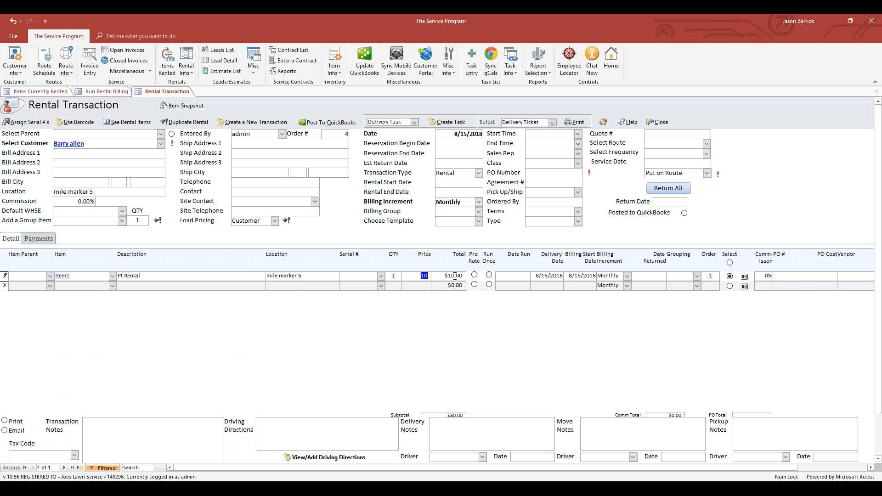
{"action": "type", "text": "80"}
{"action": "key", "text": "Tab"}
{"action": "left_click_drag", "start_coordinate": [568, 276], "coordinate": [664, 274]}
{"action": "type", "text": "8/1/2018"}
{"action": "key", "text": "Tab"}
{"action": "left_click", "coordinate": [661, 122]}
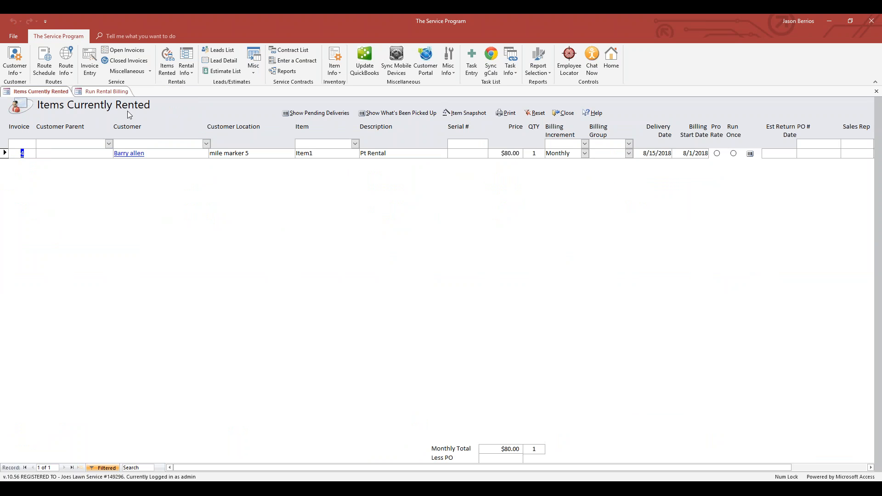
Step: Set Show Location in Description to Yes for the billing run and make it the default for future use
{"action": "left_click", "coordinate": [107, 91]}
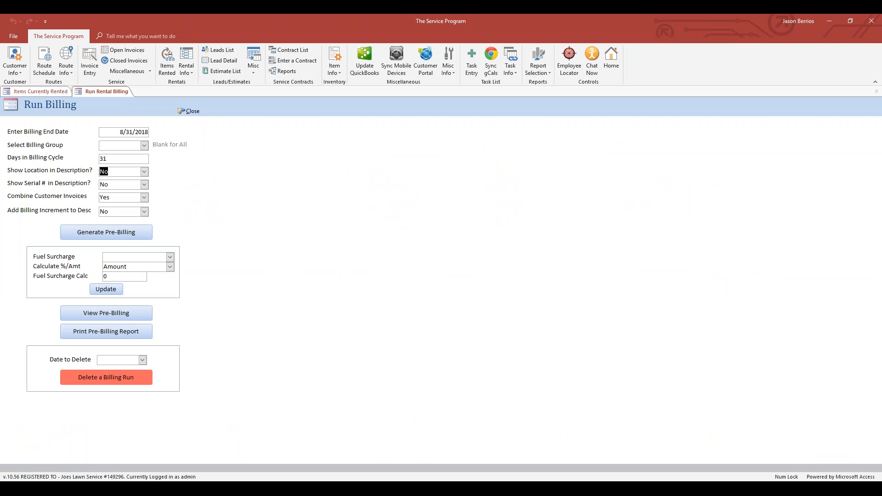
{"action": "left_click", "coordinate": [144, 171]}
{"action": "left_click", "coordinate": [126, 190]}
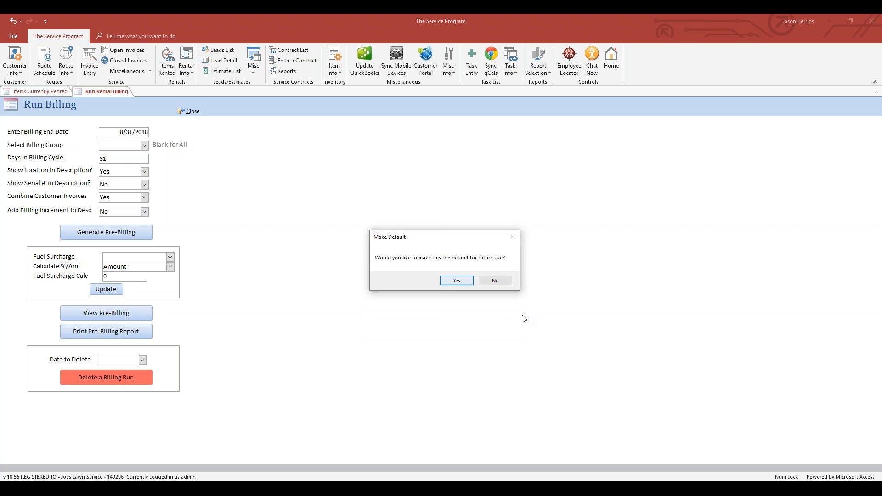
{"action": "left_click", "coordinate": [450, 281]}
{"action": "key", "text": "Tab"}
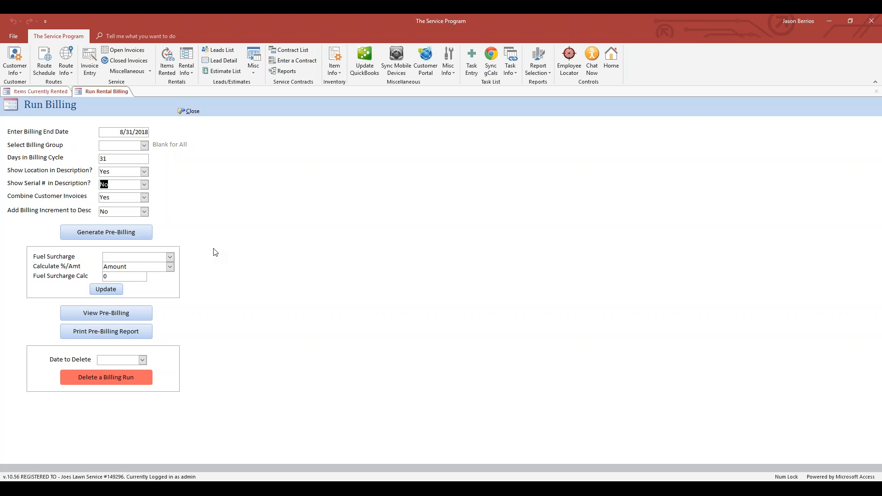
Step: Generate the pre-billing with customer invoices combined and open the resulting pre-billing batch
{"action": "left_click", "coordinate": [105, 197]}
{"action": "key", "text": "Tab"}
{"action": "left_click", "coordinate": [106, 233]}
{"action": "left_click", "coordinate": [459, 281]}
{"action": "left_click", "coordinate": [455, 281]}
{"action": "left_click", "coordinate": [148, 315]}
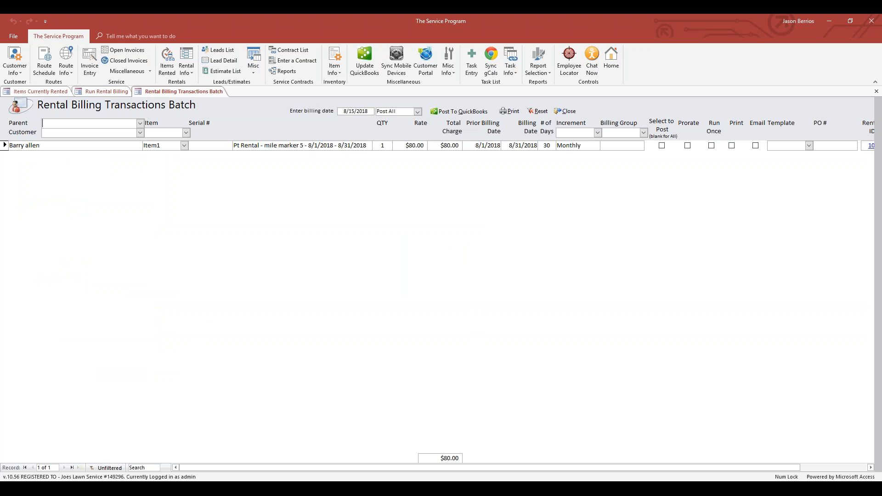
Step: Check the location and date range in the batch line's description and send the batch to QuickBooks
{"action": "left_click_drag", "start_coordinate": [307, 145], "coordinate": [378, 150]}
{"action": "left_click_drag", "start_coordinate": [265, 146], "coordinate": [303, 145]}
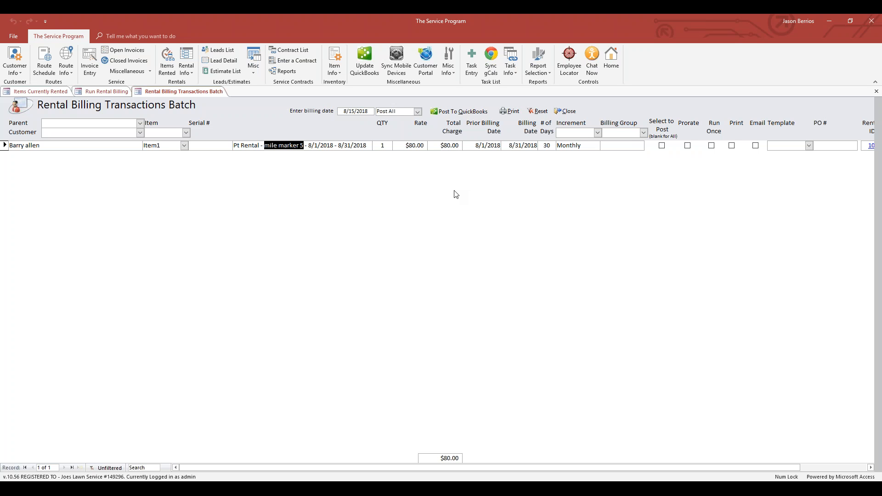
{"action": "left_click", "coordinate": [449, 112]}
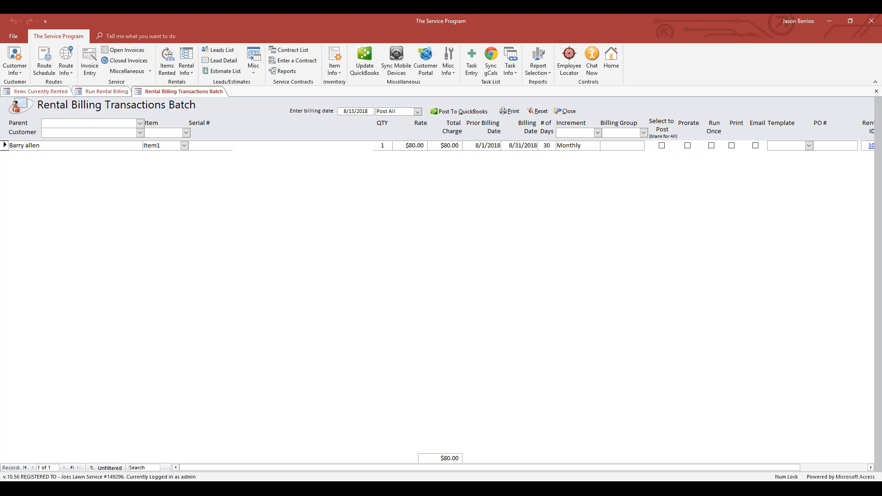
{"action": "key", "text": "Return"}
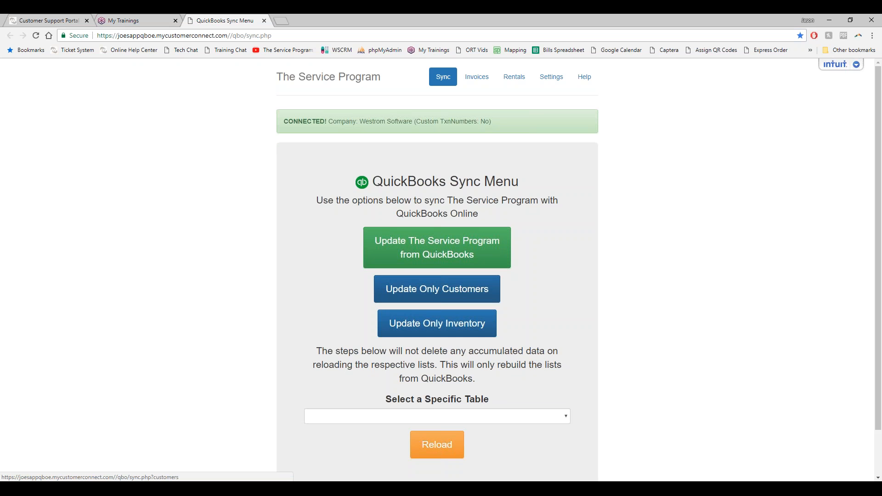
Step: Open the pending rentals on the QuickBooks sync site and check the rental's description and rate
{"action": "left_click", "coordinate": [516, 82]}
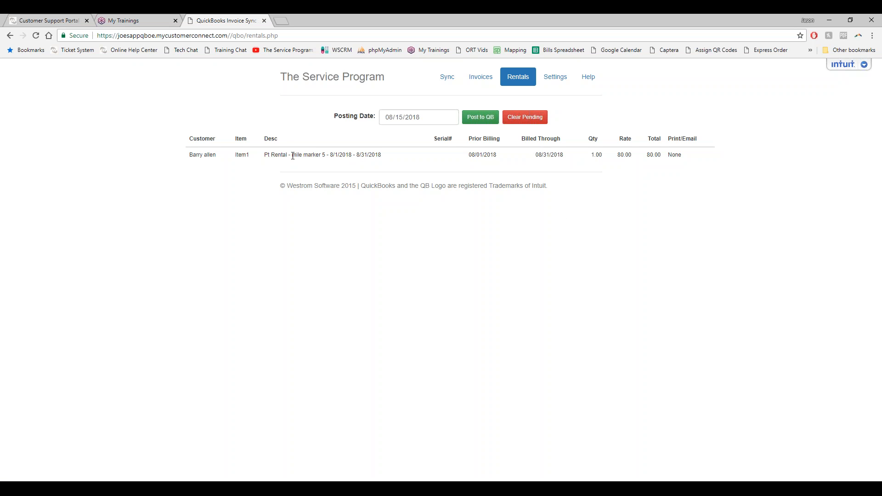
{"action": "left_click_drag", "start_coordinate": [294, 156], "coordinate": [326, 157]}
{"action": "left_click_drag", "start_coordinate": [620, 154], "coordinate": [629, 155]}
Step: Switch back to The Service Program, close the billing batch and select 8/31/2018 as the billing run date to delete
{"action": "key", "text": "alt+Tab"}
{"action": "left_click", "coordinate": [564, 111]}
{"action": "left_click", "coordinate": [142, 360]}
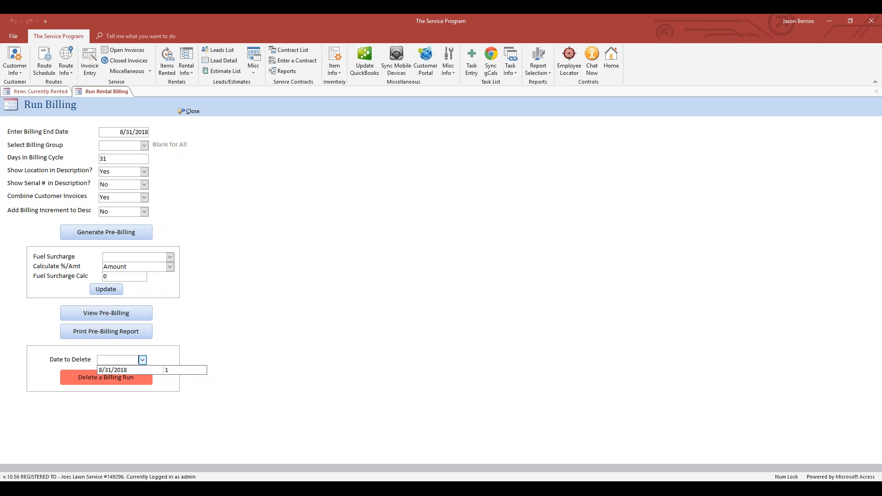
{"action": "left_click", "coordinate": [134, 370]}
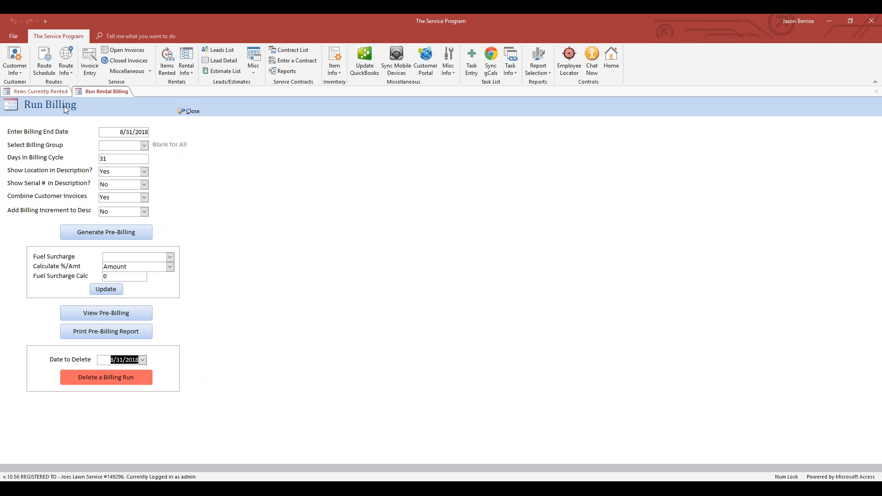
Step: Review the rented item's location and its rental transaction, and close the transaction
{"action": "left_click", "coordinate": [56, 93]}
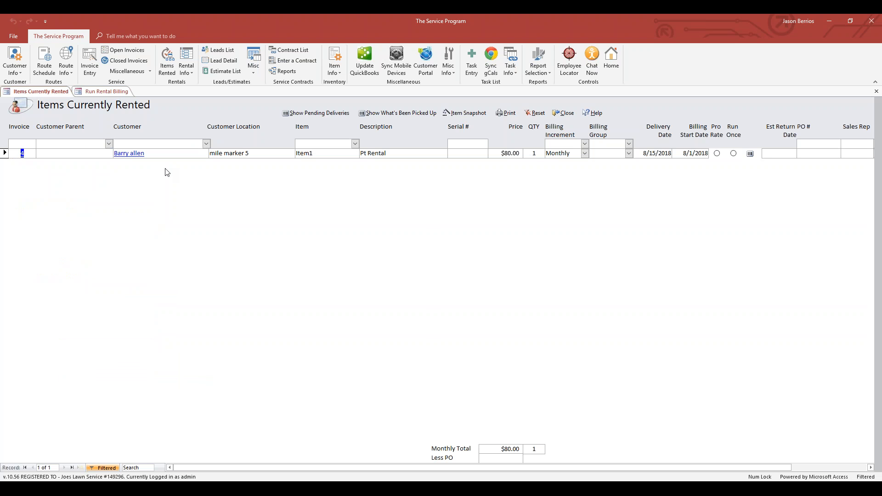
{"action": "left_click_drag", "start_coordinate": [253, 153], "coordinate": [211, 153]}
{"action": "left_click", "coordinate": [22, 154]}
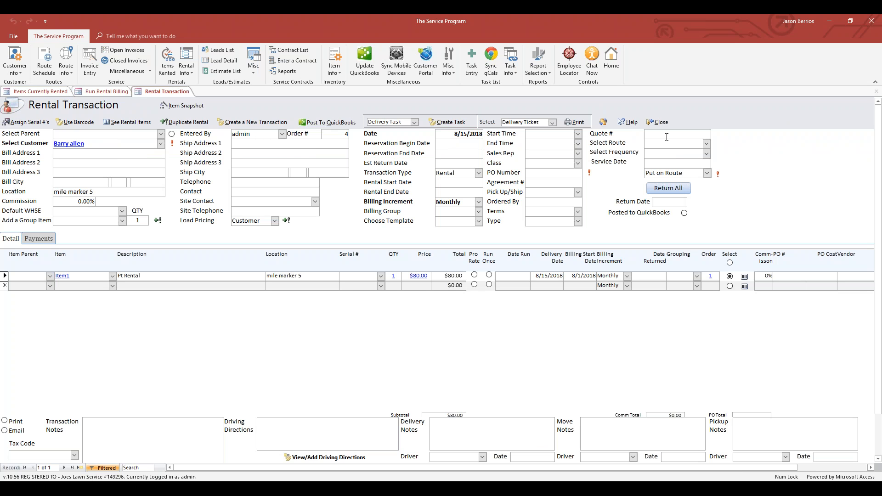
{"action": "left_click", "coordinate": [657, 122]}
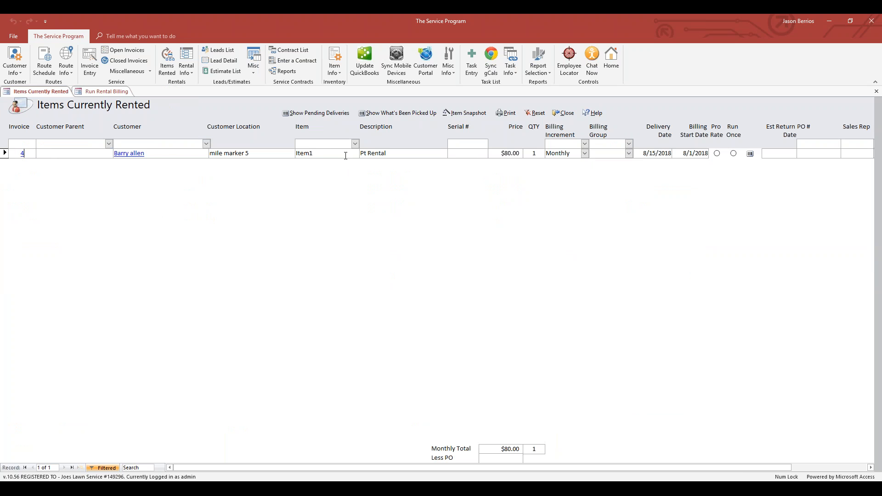
Step: Reopen the pre-billing batch, and post the pending rental to QuickBooks from the sync site in the browser
{"action": "left_click", "coordinate": [123, 93]}
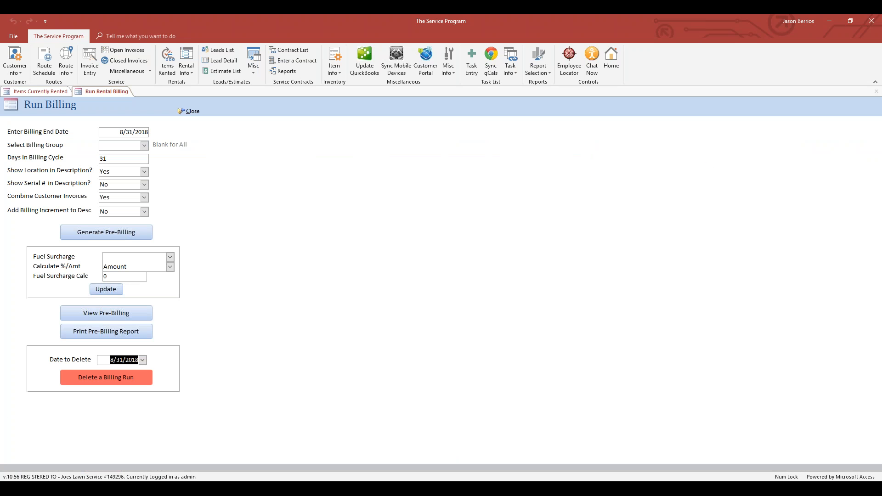
{"action": "left_click", "coordinate": [136, 314]}
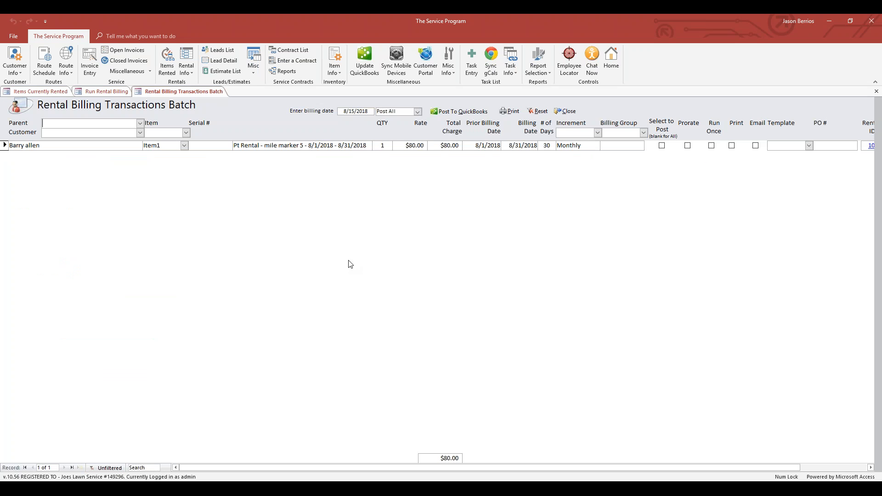
{"action": "left_click", "coordinate": [174, 487]}
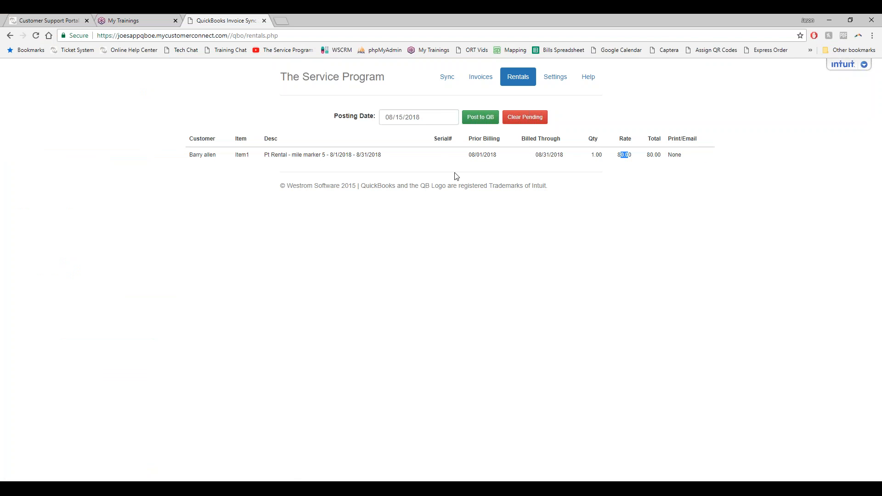
{"action": "left_click", "coordinate": [477, 123]}
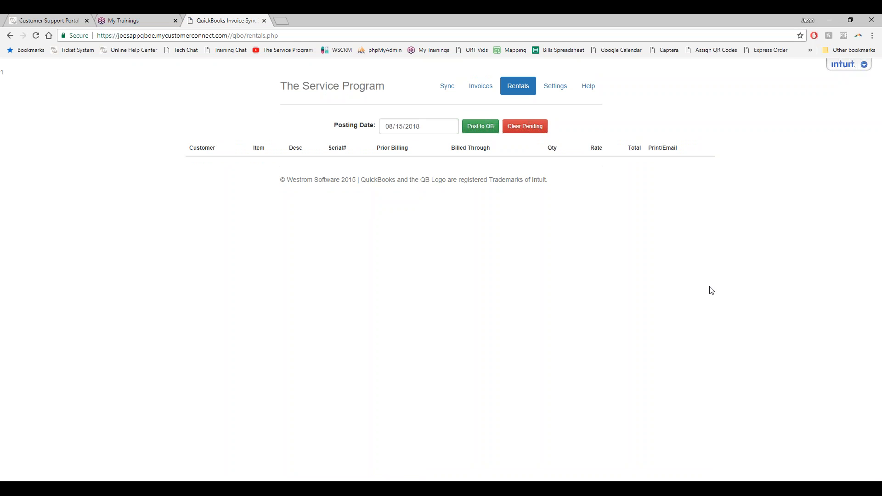
{"action": "left_click", "coordinate": [829, 21]}
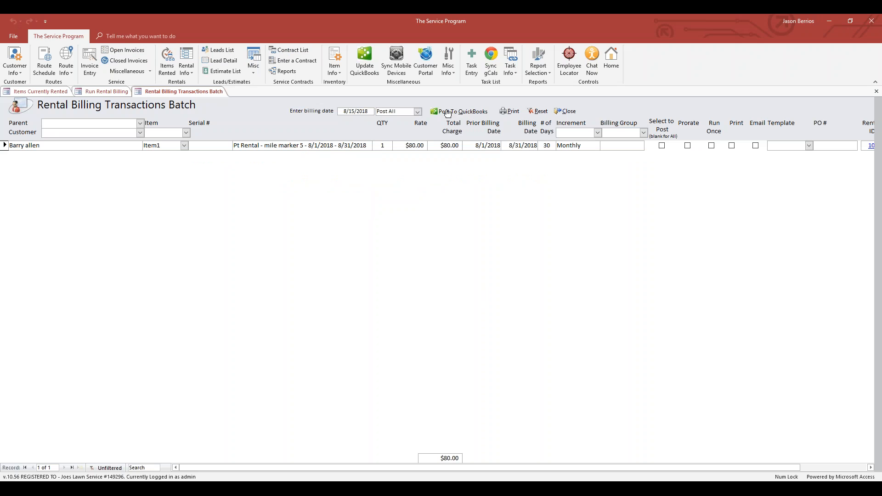
Step: Post the rental billing batch to QuickBooks from The Service Program and close the batch
{"action": "left_click", "coordinate": [466, 113]}
{"action": "left_click", "coordinate": [447, 281]}
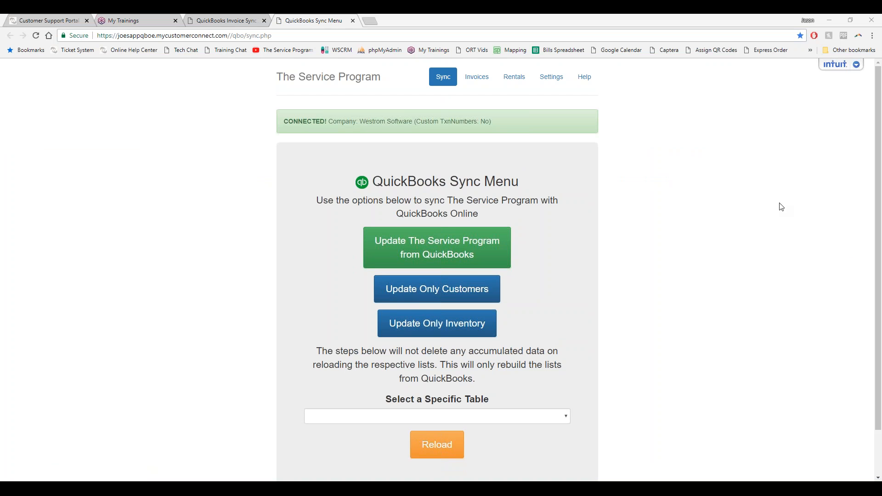
{"action": "left_click", "coordinate": [829, 23]}
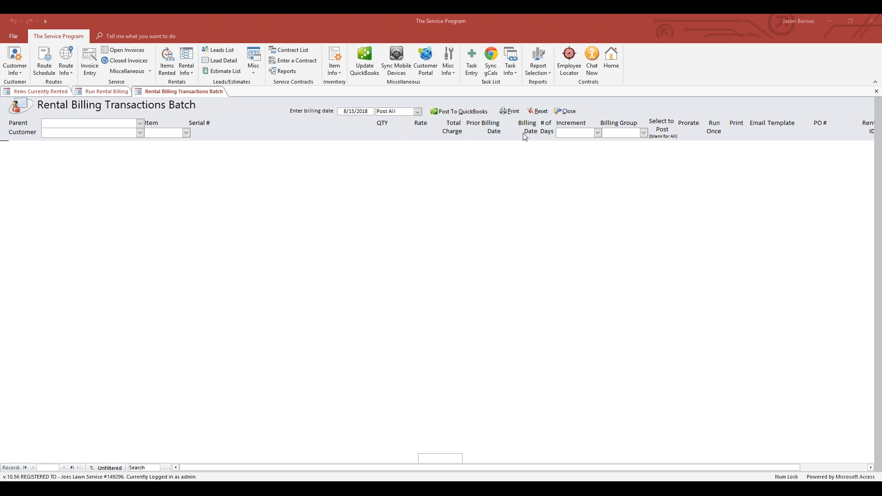
{"action": "left_click", "coordinate": [570, 111]}
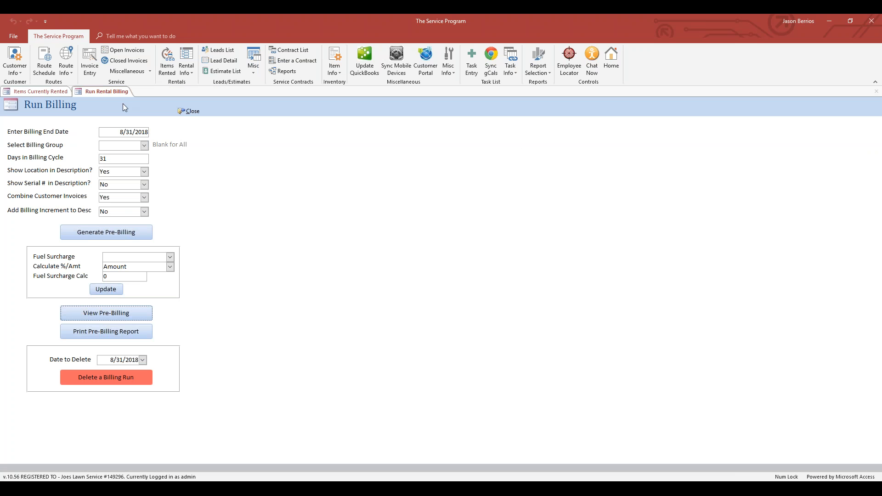
Step: Check the rented item's updated billing start date and open the customer's 08/15/2018 invoice in QuickBooks Online
{"action": "left_click", "coordinate": [45, 92]}
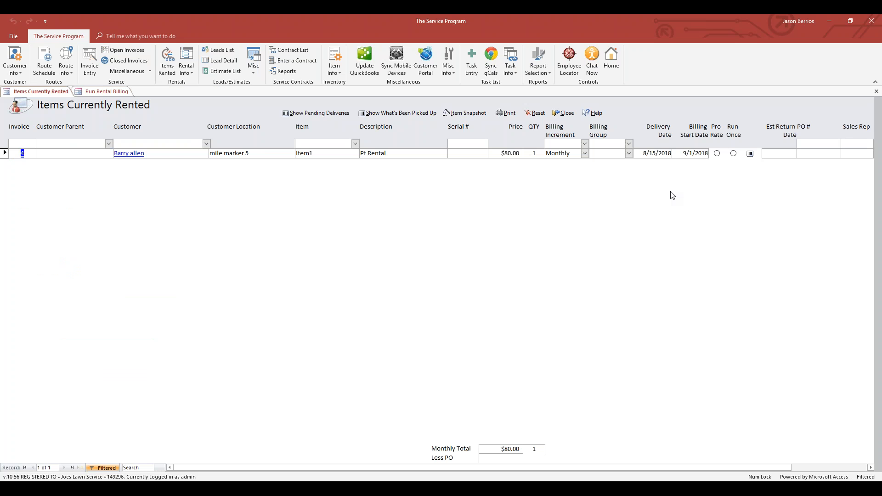
{"action": "left_click_drag", "start_coordinate": [679, 157], "coordinate": [707, 155]}
{"action": "left_click_drag", "start_coordinate": [881, 154], "coordinate": [412, 14]}
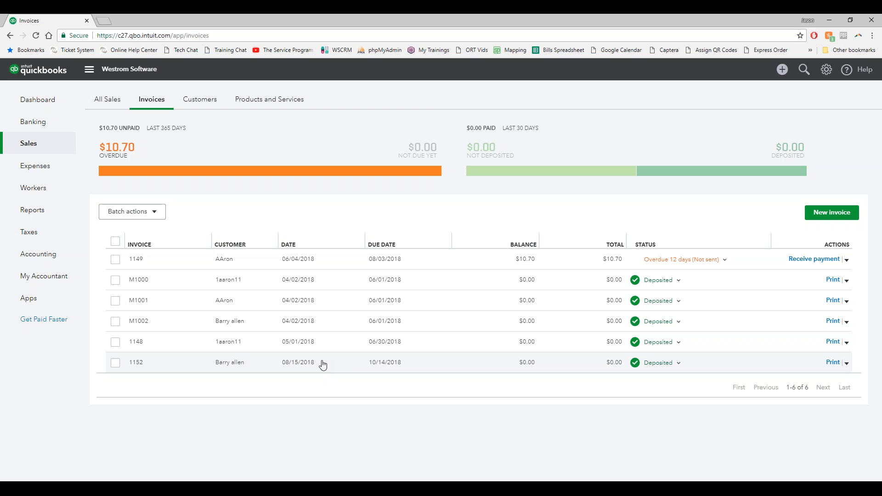
{"action": "left_click", "coordinate": [247, 365]}
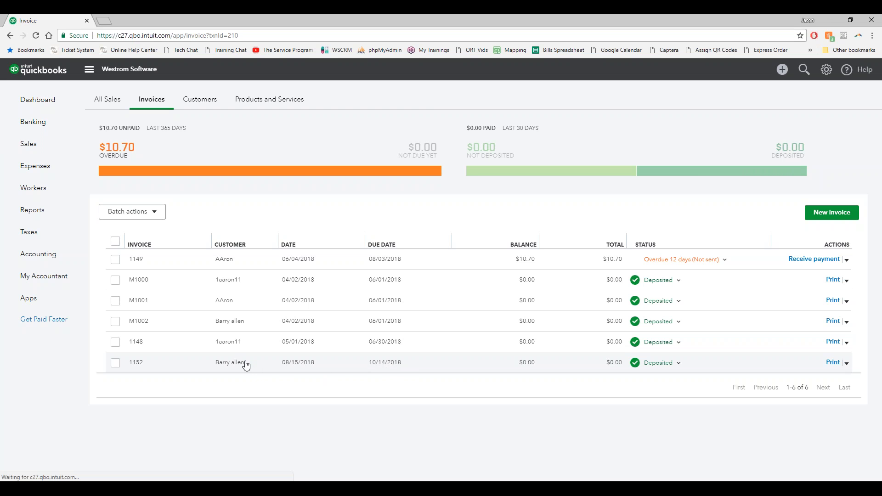